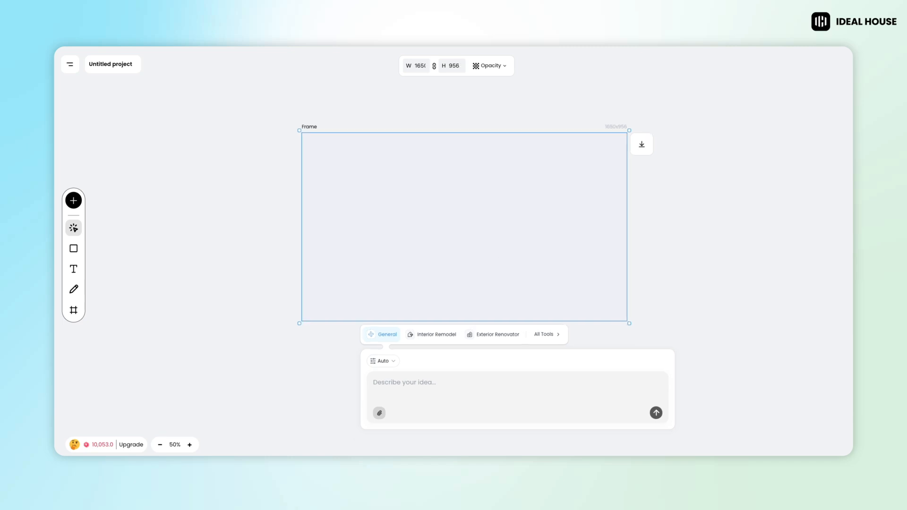
# - Import the daytime house photo into the frame, shrink it to about 732 px wide, and place it in the frame's left half
pyautogui.moveTo(471, 397); pyautogui.dragTo(388, 239)
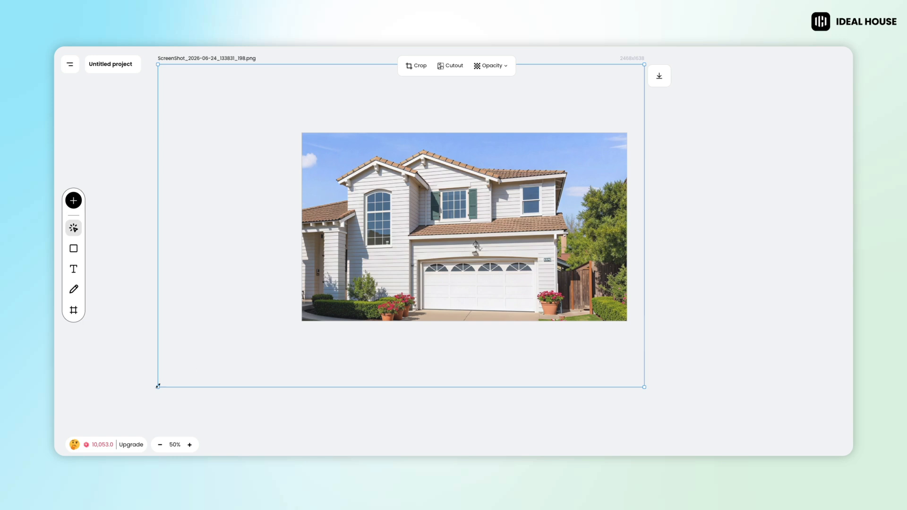
pyautogui.moveTo(158, 386); pyautogui.dragTo(500, 160)
pyautogui.moveTo(586, 140); pyautogui.dragTo(402, 252)
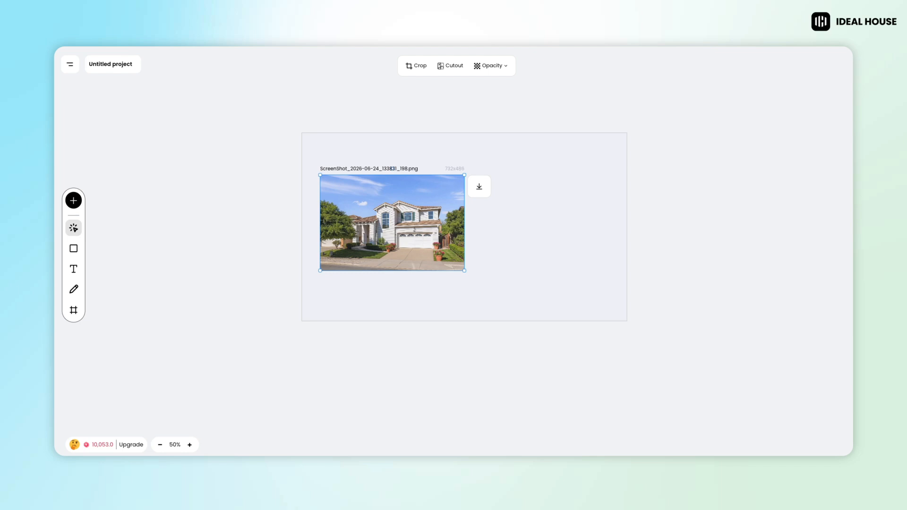
# - Import the night lighting reference photo, shrink it to about 604 x 340 px, and place it beside the daytime house photo
pyautogui.moveTo(515, 326); pyautogui.dragTo(540, 242)
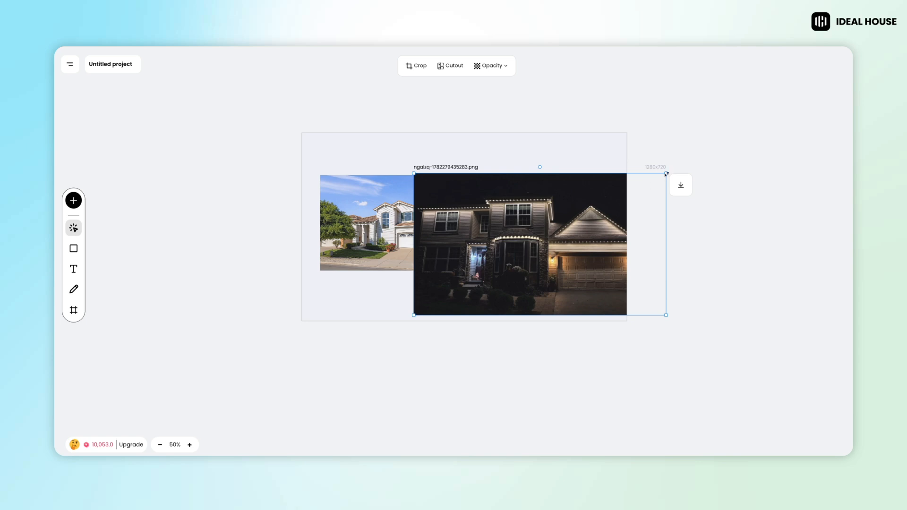
pyautogui.moveTo(666, 174); pyautogui.dragTo(534, 255)
pyautogui.moveTo(492, 276); pyautogui.dragTo(560, 218)
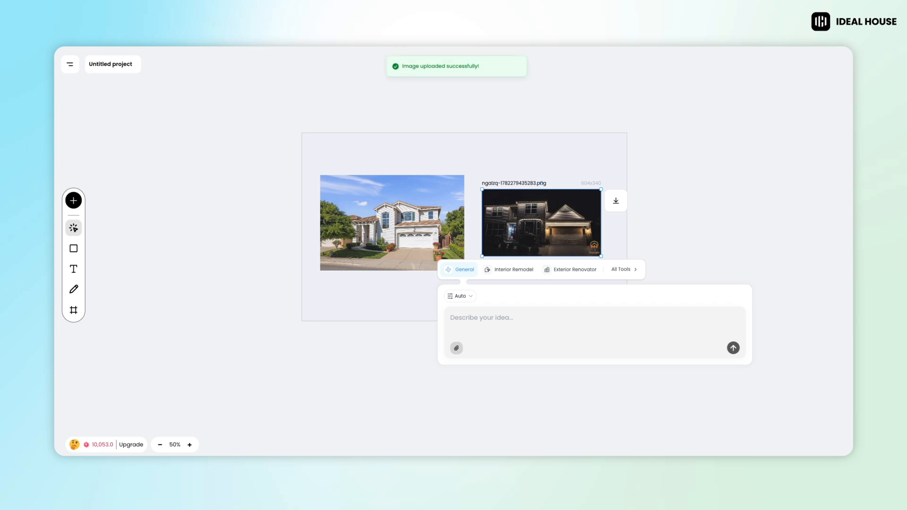
pyautogui.click(542, 166)
pyautogui.click(674, 169)
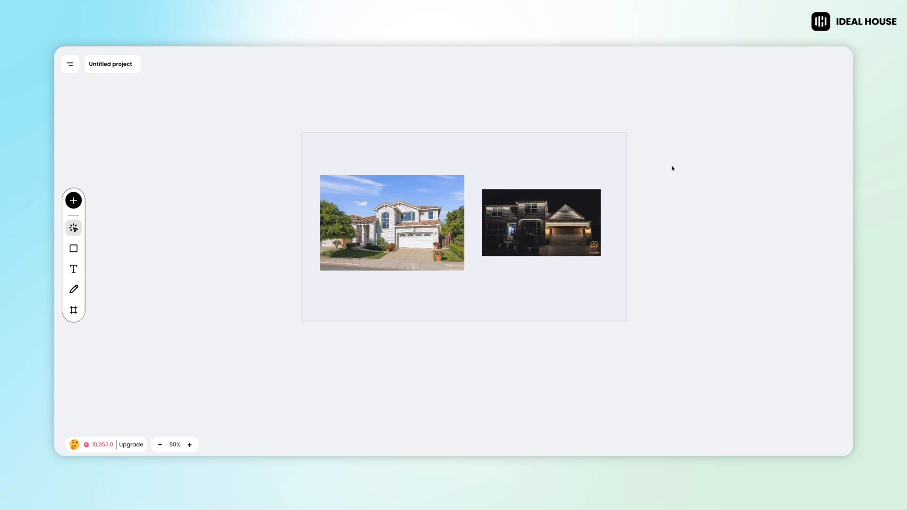
# - Set the frame's generation preferences to the Pro model and 4K quality
pyautogui.click(541, 289)
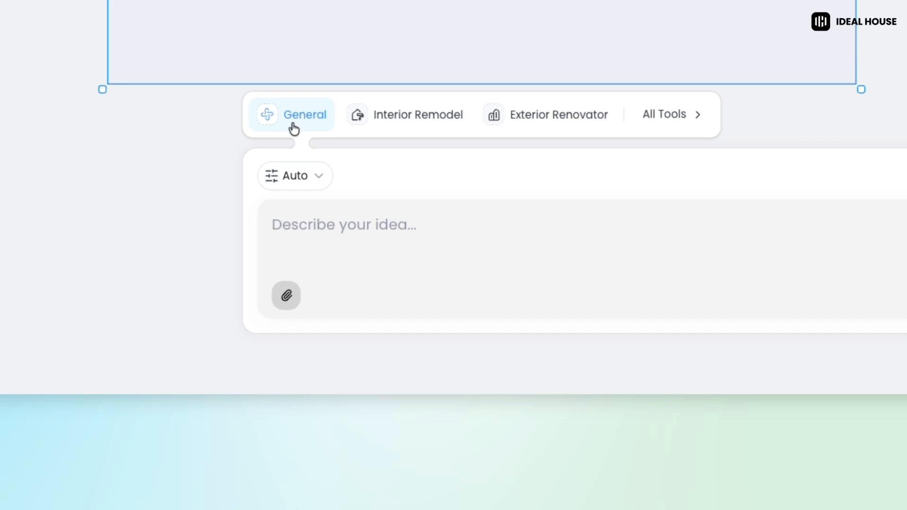
pyautogui.click(298, 178)
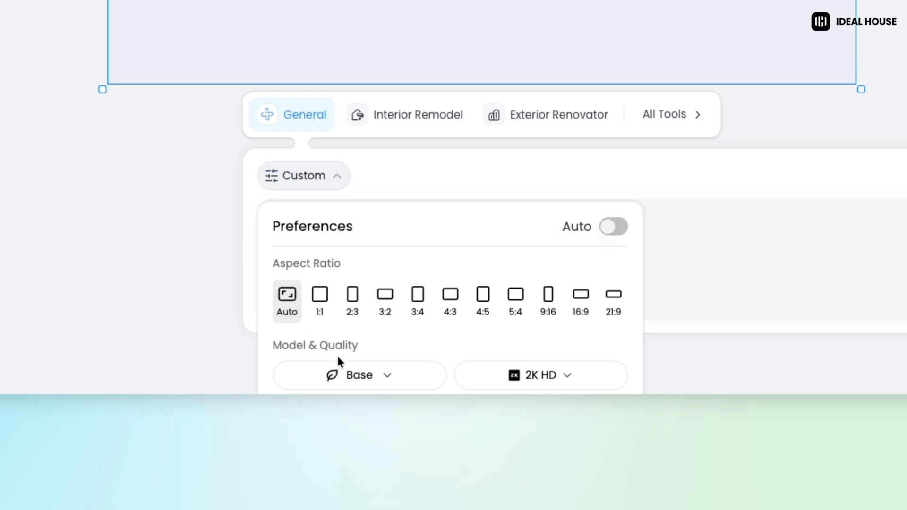
pyautogui.click(360, 379)
pyautogui.scroll(-3, 361, 380)
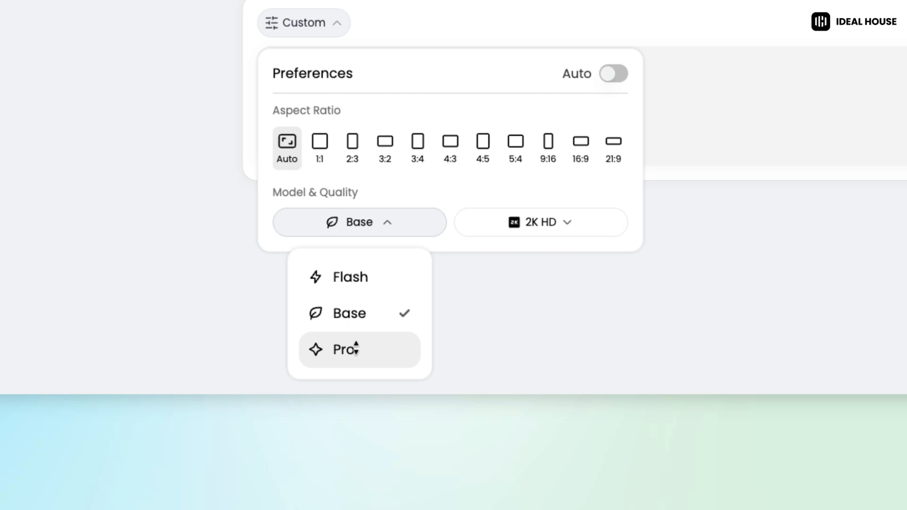
pyautogui.click(355, 349)
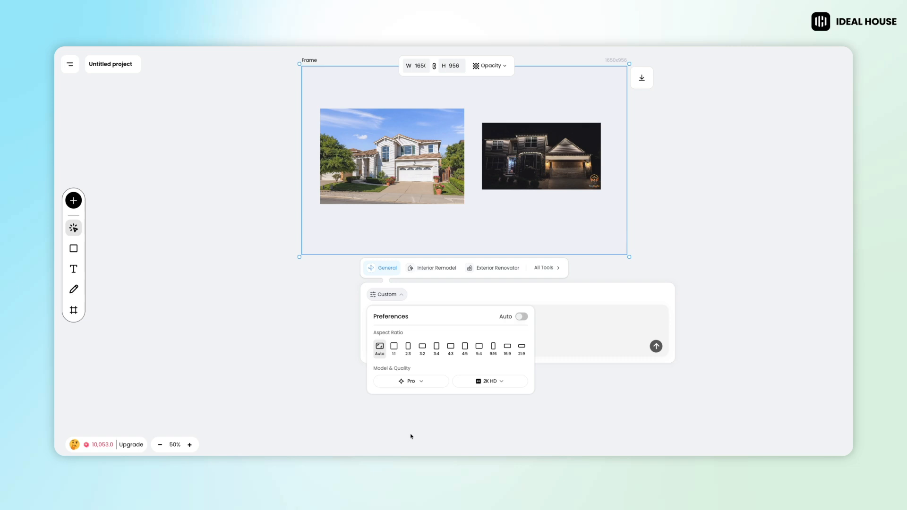
pyautogui.click(490, 381)
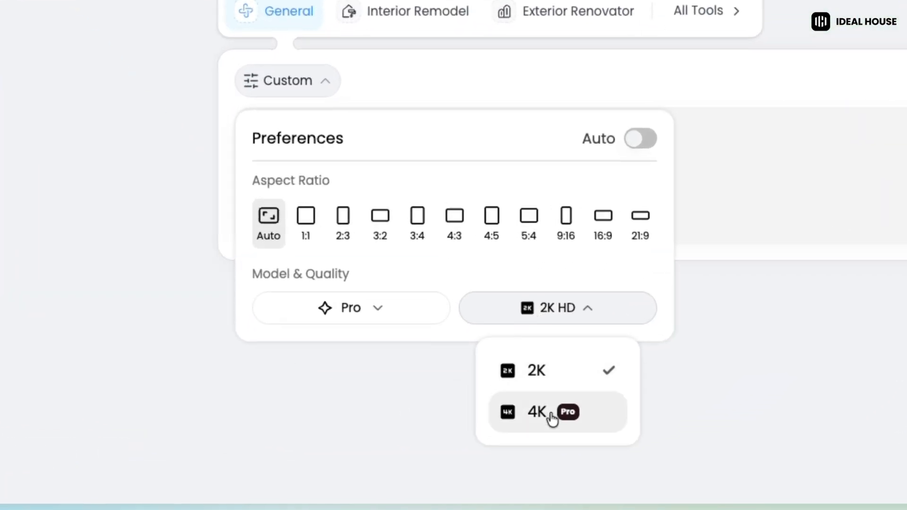
pyautogui.click(552, 418)
pyautogui.click(492, 259)
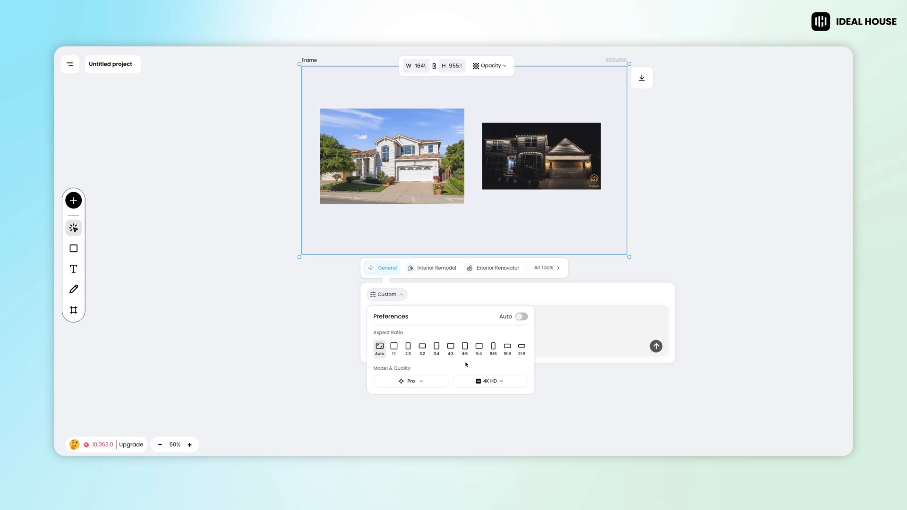
# - Write a prompt to transform the house image into the lighting of the reference image without changing the original house structure, embedding both photos
pyautogui.click(402, 318)
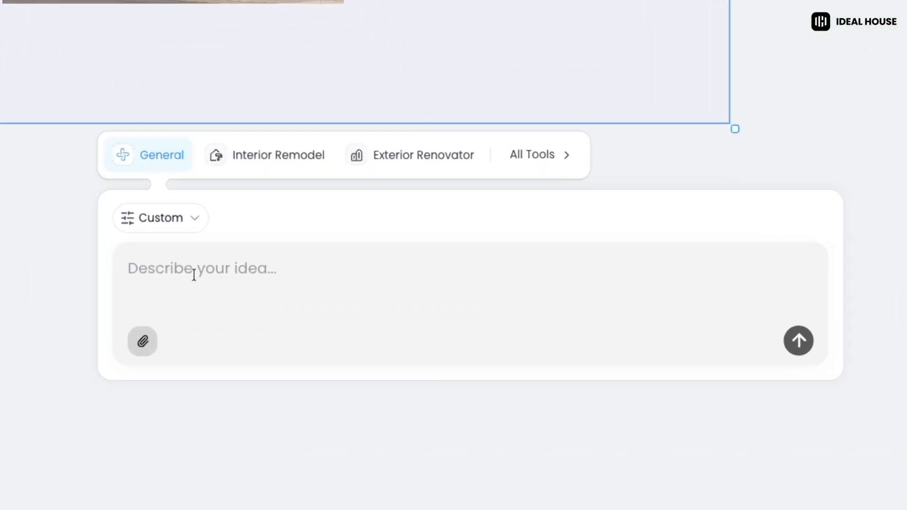
pyautogui.write('Transform this house image')
pyautogui.hotkey('ctrl', 'v')
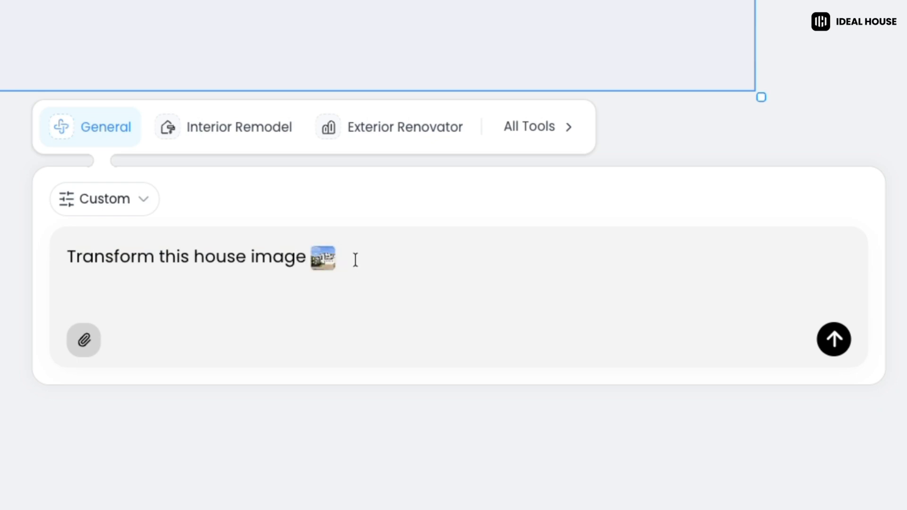
pyautogui.write('into the lighting like in this reference')
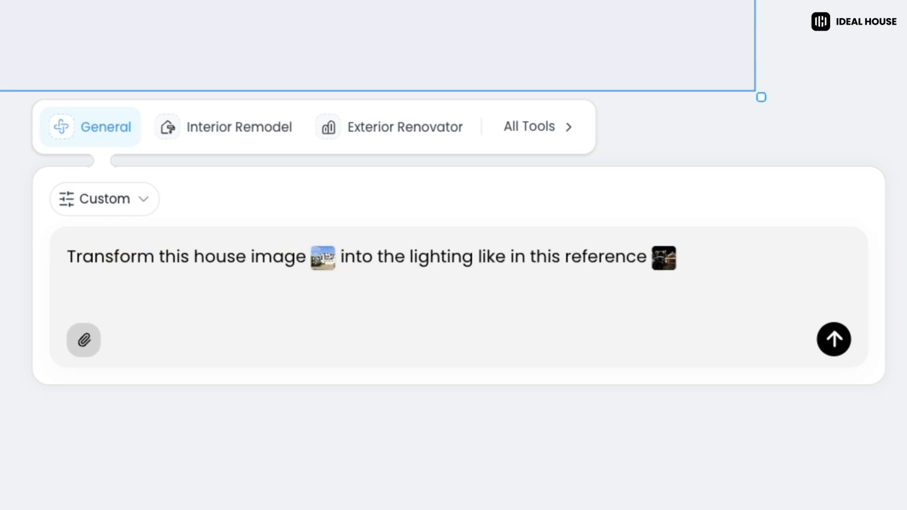
pyautogui.hotkey('ctrl', 'v')
pyautogui.write('. Do not change the original house structure.')
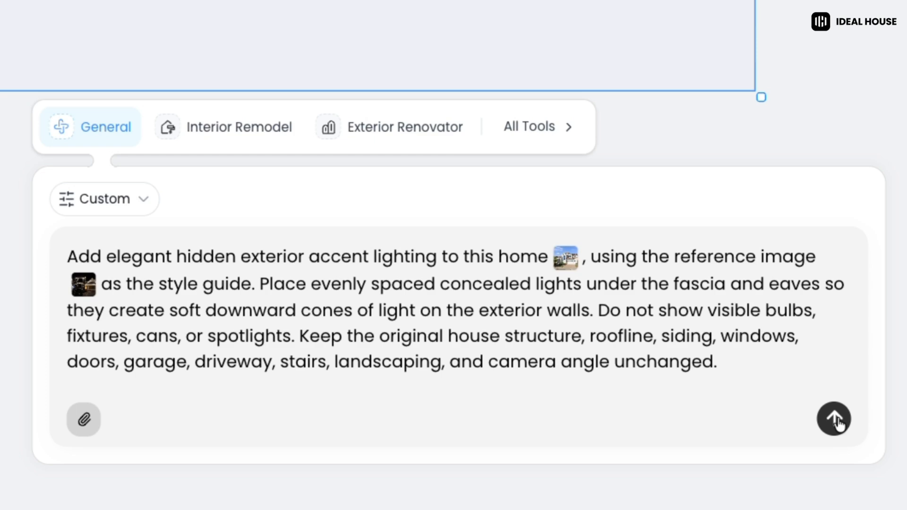
# - Generate the house with hidden exterior accent lighting from the detailed prompt, and run the same prompt again for another variation
pyautogui.click(836, 422)
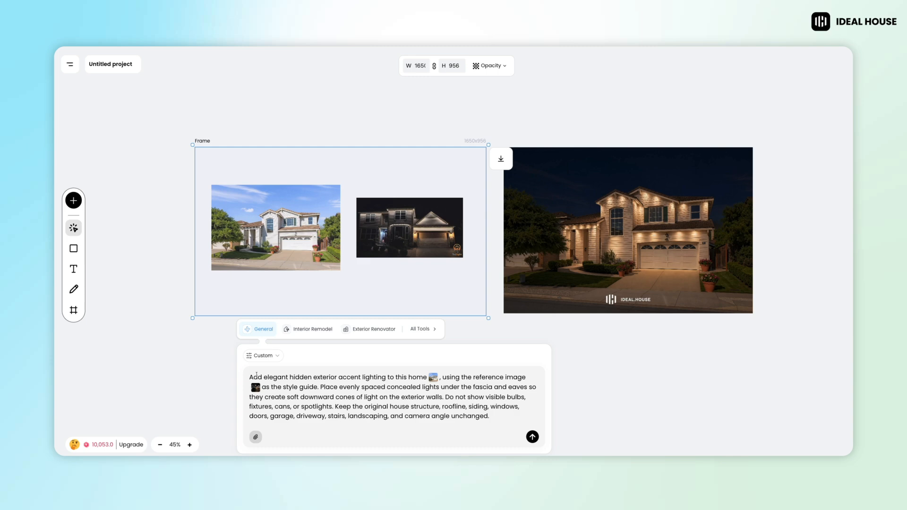
pyautogui.click(532, 437)
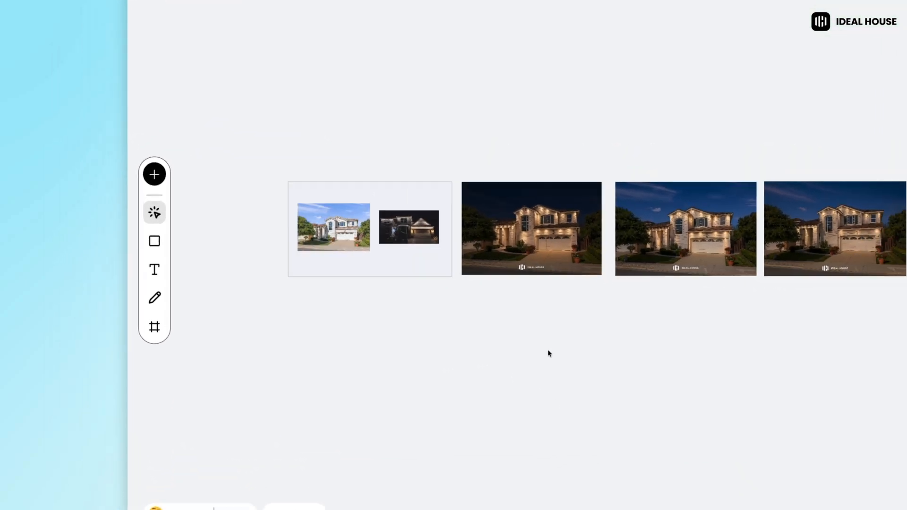
# - Add a text block containing the accent lighting prompt below the first generated image
pyautogui.click(157, 271)
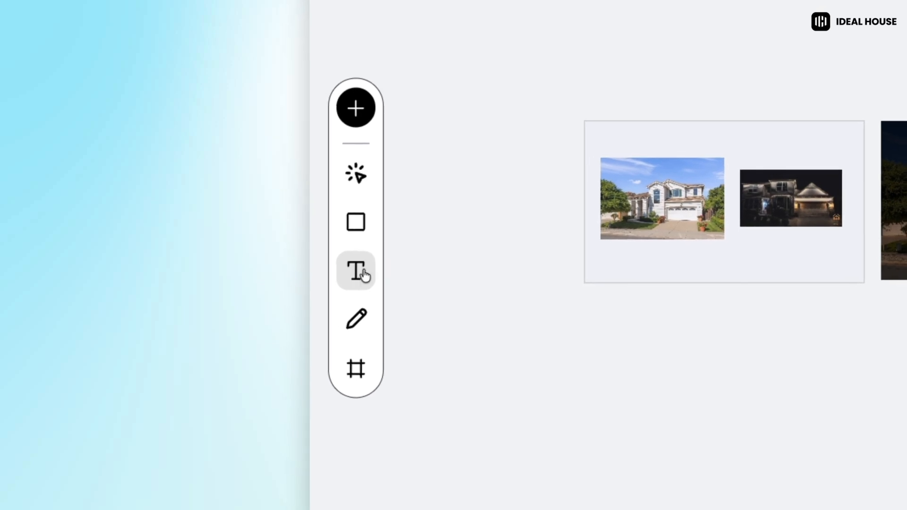
pyautogui.click(887, 308)
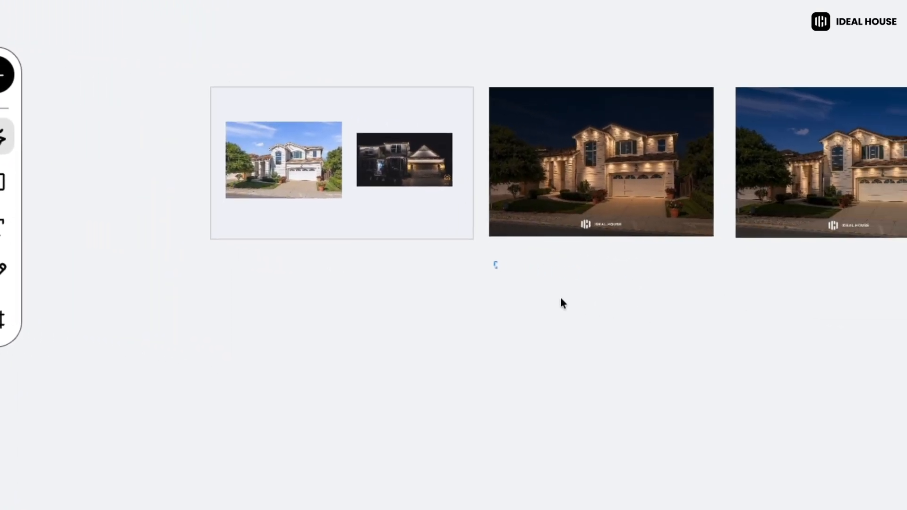
pyautogui.hotkey('ctrl', 'v')
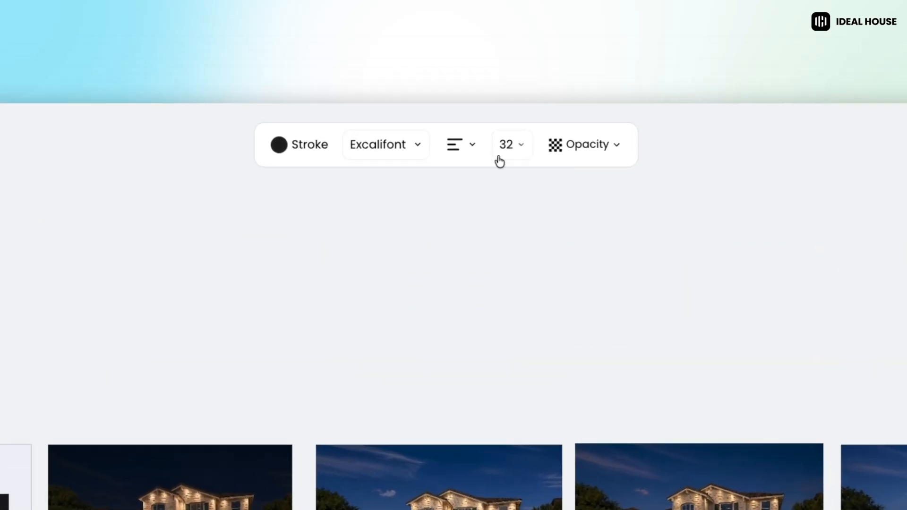
# - Set the prompt text block to font size 96 and the Comic Shanns font
pyautogui.click(504, 148)
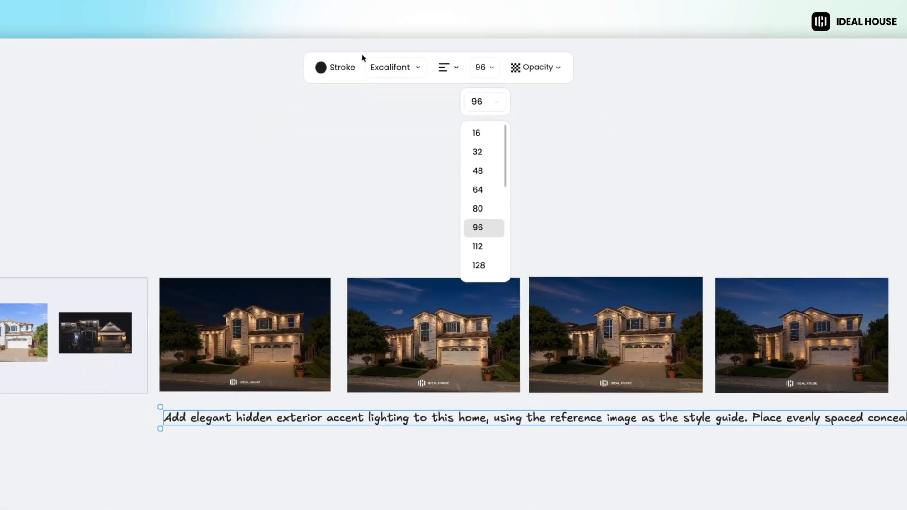
pyautogui.click(391, 99)
pyautogui.click(378, 318)
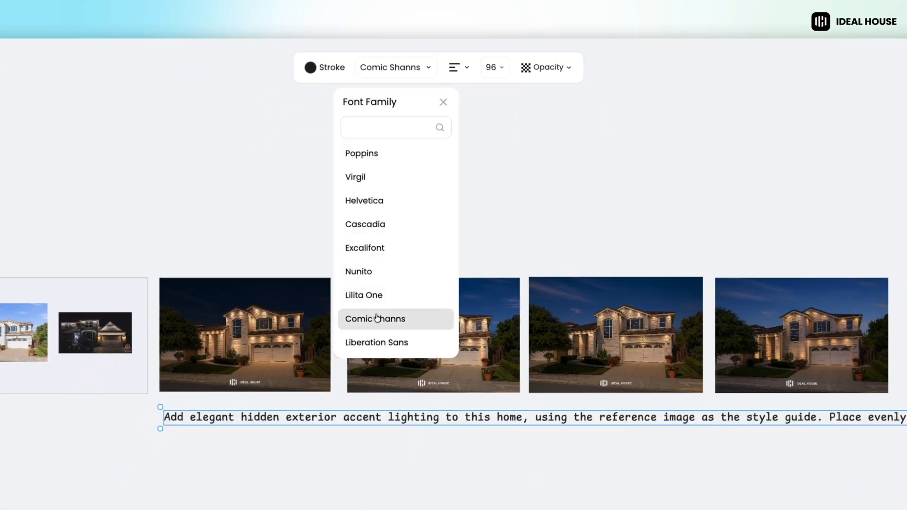
# - Break the prompt text into four lines, starting new ones at "Place evenly", "on the exterior walls" and "structure, roofline", and position it under the generated images
pyautogui.click(831, 419)
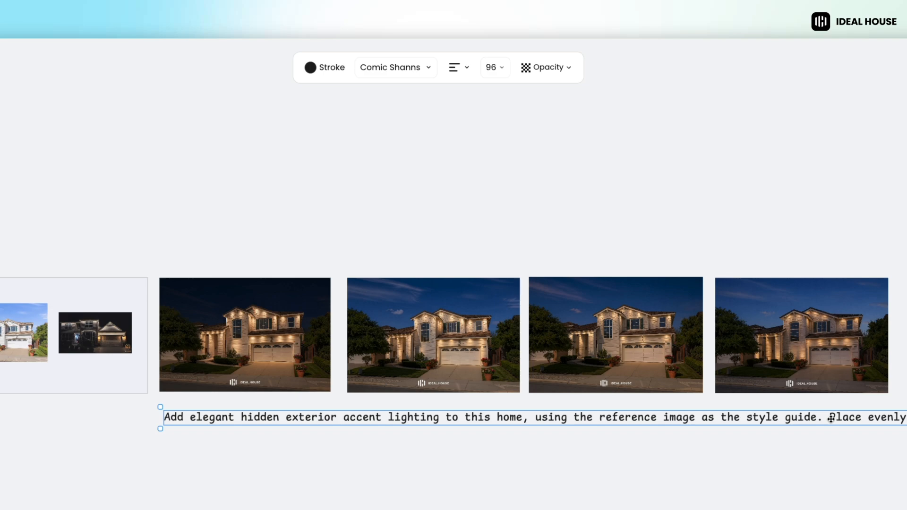
pyautogui.doubleClick(831, 420)
pyautogui.press('Return')
pyautogui.click(816, 394)
pyautogui.press('Return')
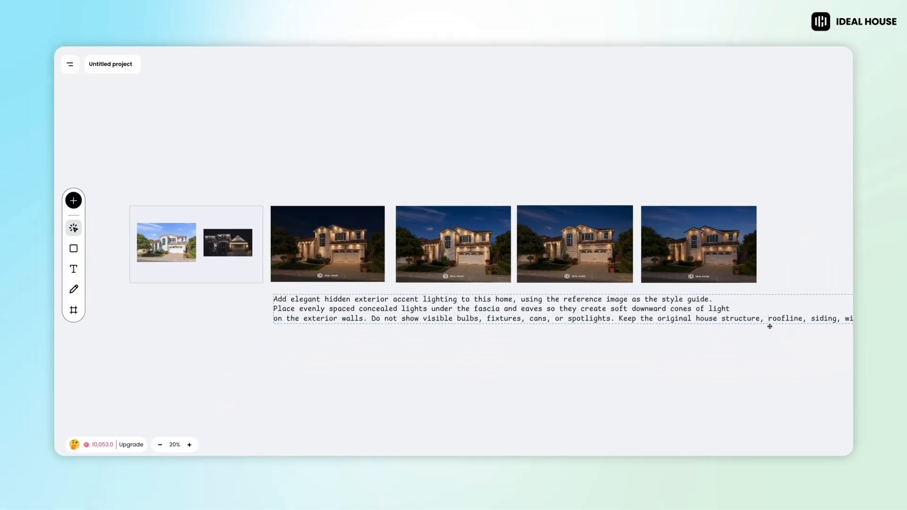
pyautogui.click(720, 319)
pyautogui.press('Return')
pyautogui.moveTo(618, 305); pyautogui.dragTo(620, 300)
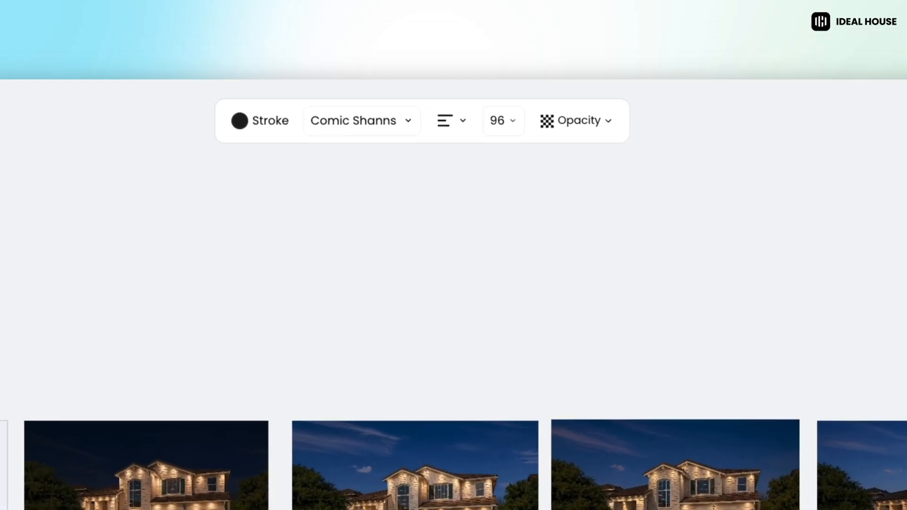
# - Try other alignments on the prompt text block and return it to left alignment
pyautogui.click(444, 131)
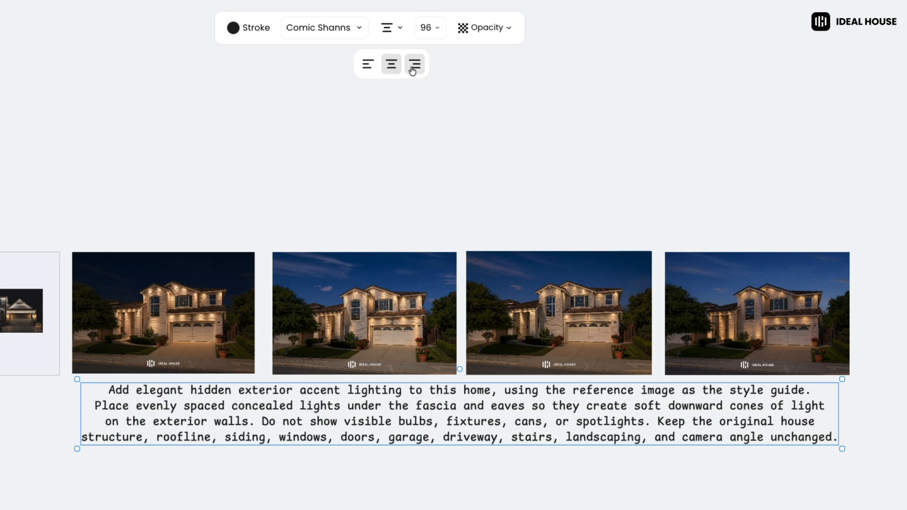
pyautogui.click(482, 186)
pyautogui.click(377, 72)
# - Recolour the prompt text block to dark blue 151576
pyautogui.click(233, 28)
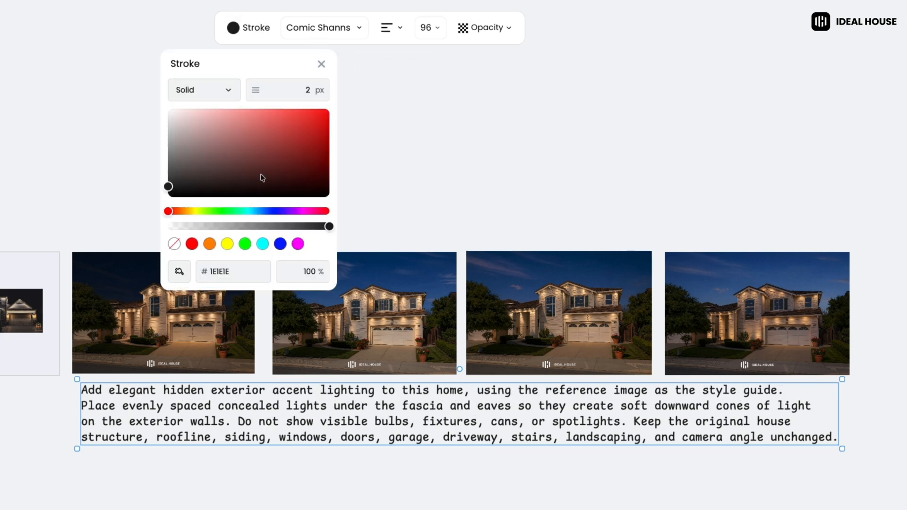
pyautogui.click(210, 244)
pyautogui.click(227, 244)
pyautogui.click(280, 244)
pyautogui.click(301, 156)
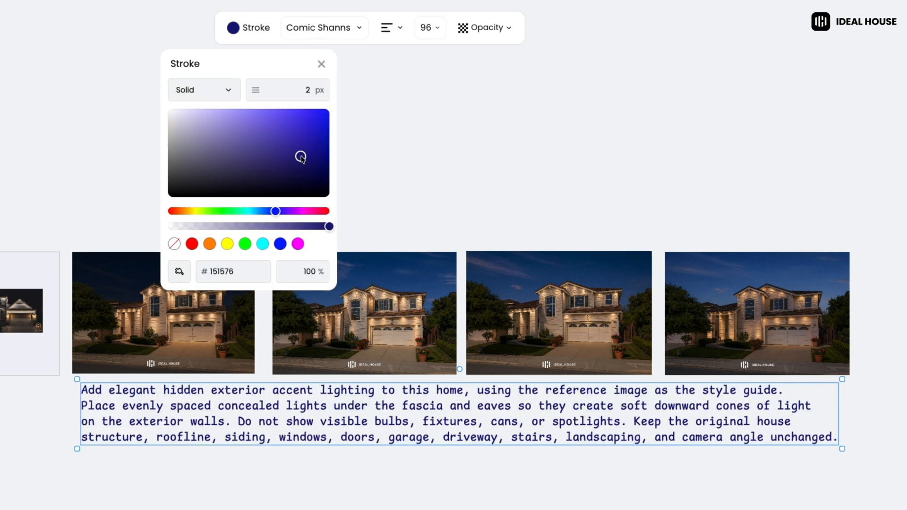
pyautogui.click(360, 82)
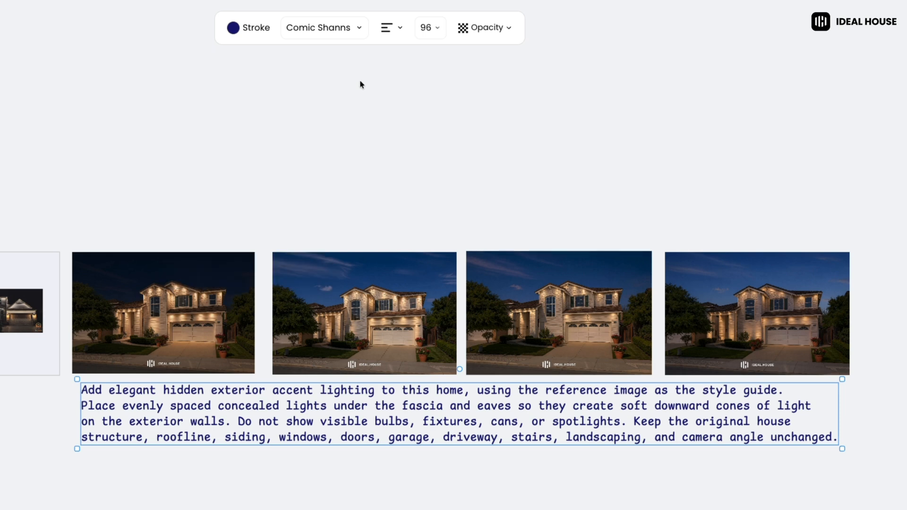
# - Try out the opacity setting on the prompt text block
pyautogui.click(480, 29)
pyautogui.moveTo(529, 91); pyautogui.dragTo(542, 112)
pyautogui.click(497, 172)
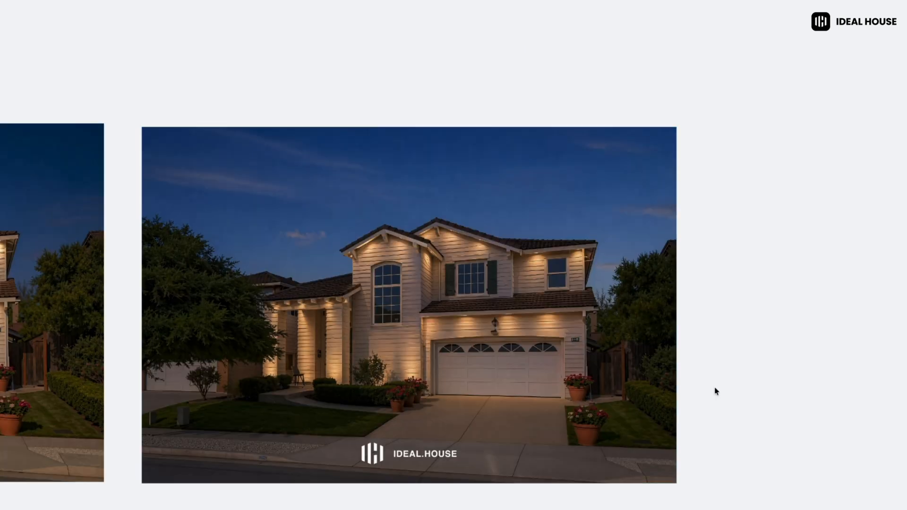
# - Try cropping the last generated house image tightly around the house to about 918 x 701 px
pyautogui.click(649, 374)
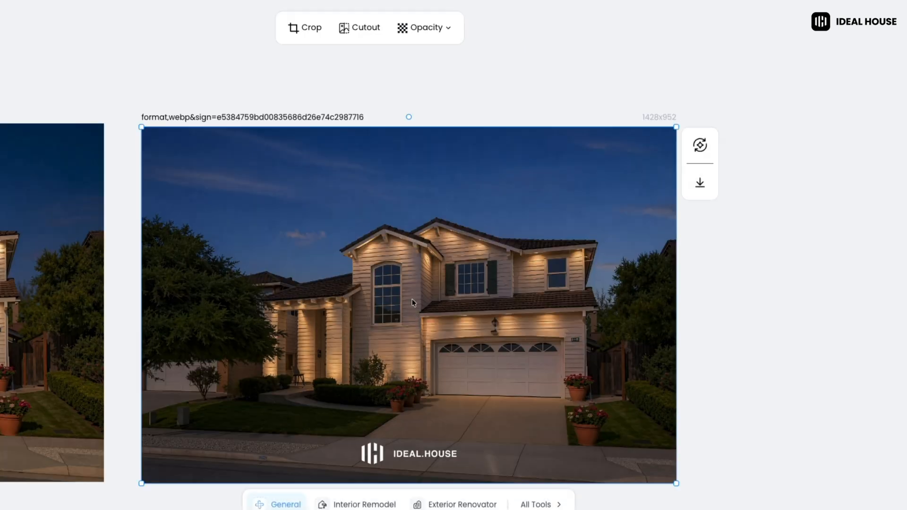
pyautogui.click(307, 37)
pyautogui.moveTo(677, 126); pyautogui.dragTo(618, 174)
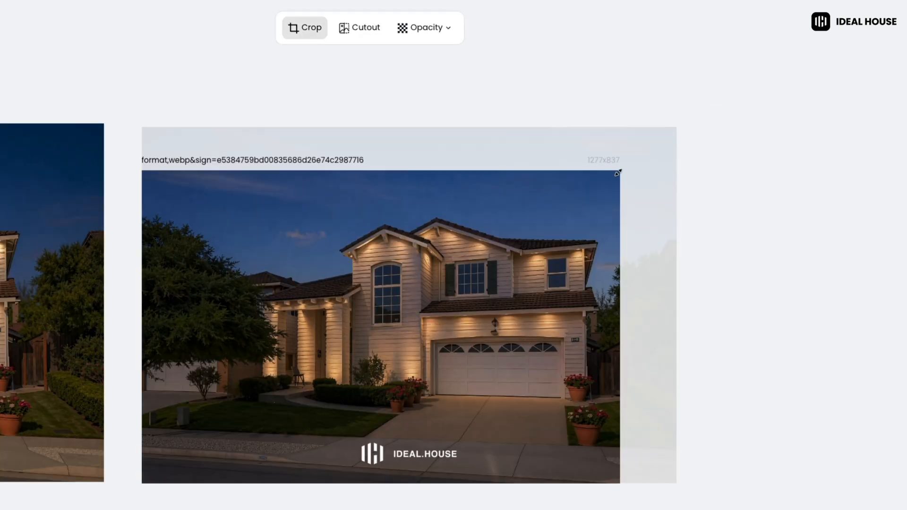
pyautogui.moveTo(142, 482); pyautogui.dragTo(273, 435)
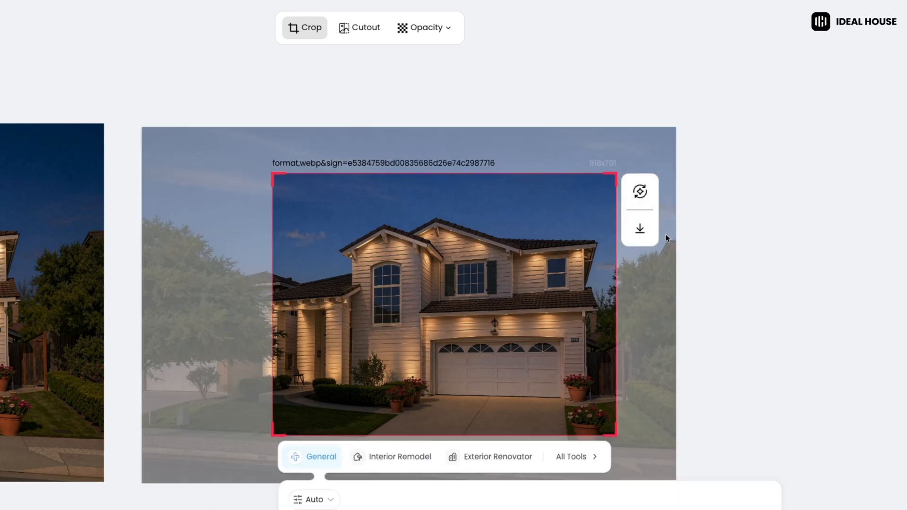
pyautogui.click(312, 31)
# - Remove the background from the selected house image and keep its opacity at 100%
pyautogui.click(359, 34)
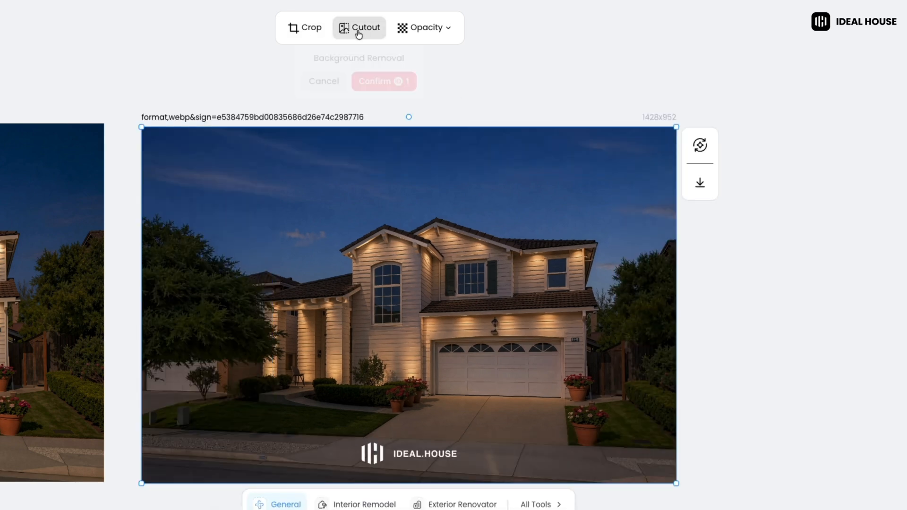
pyautogui.click(385, 83)
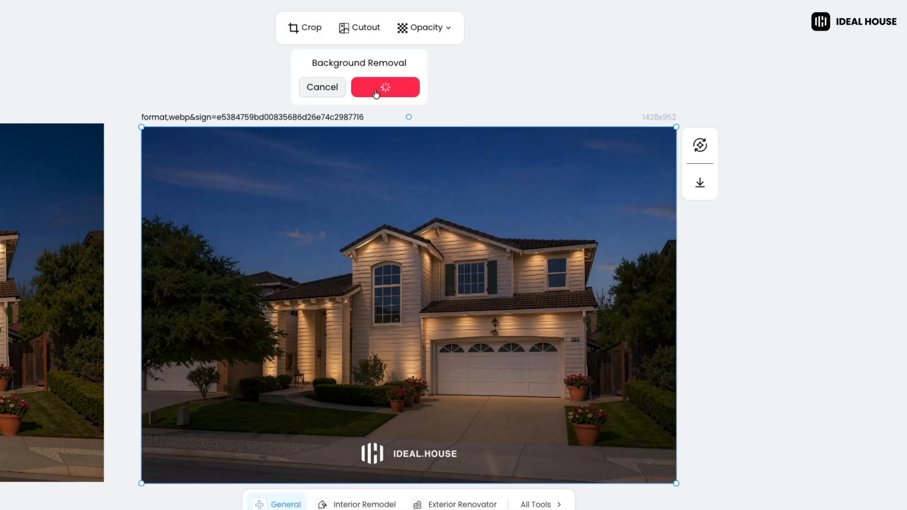
pyautogui.click(398, 274)
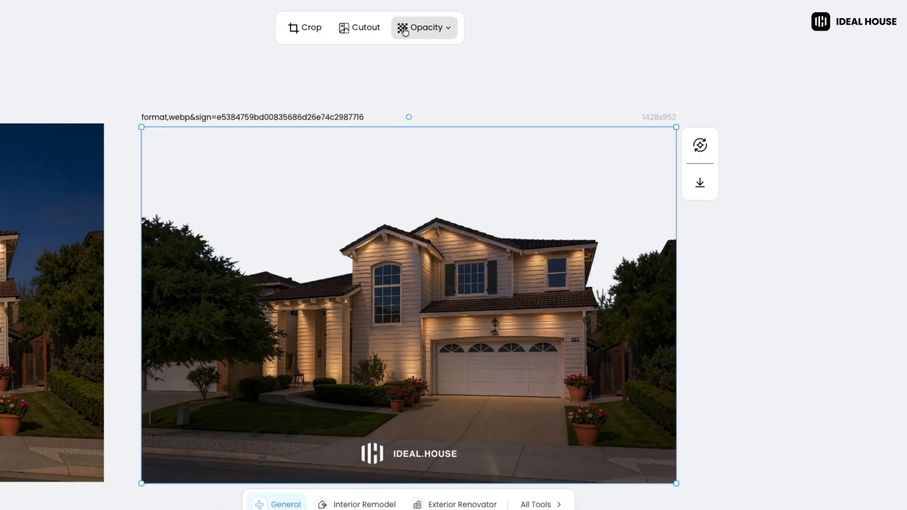
pyautogui.click(422, 27)
pyautogui.moveTo(473, 90)
pyautogui.mouseDown()
pyautogui.moveTo(398, 90)
pyautogui.moveTo(470, 90)
pyautogui.mouseUp()
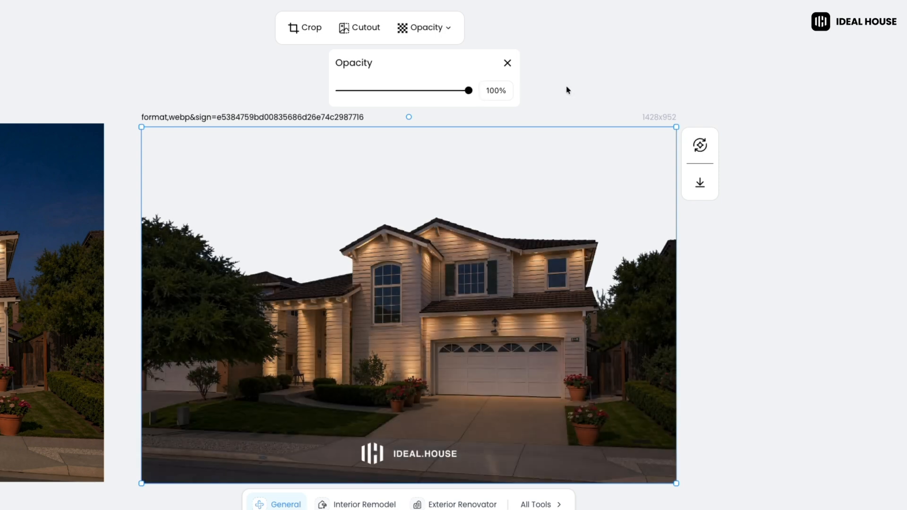
# - Undo the background removal on the last generated house image and deselect it
pyautogui.click(568, 89)
pyautogui.hotkey('ctrl', 'z')
pyautogui.hotkey('ctrl', 'z')
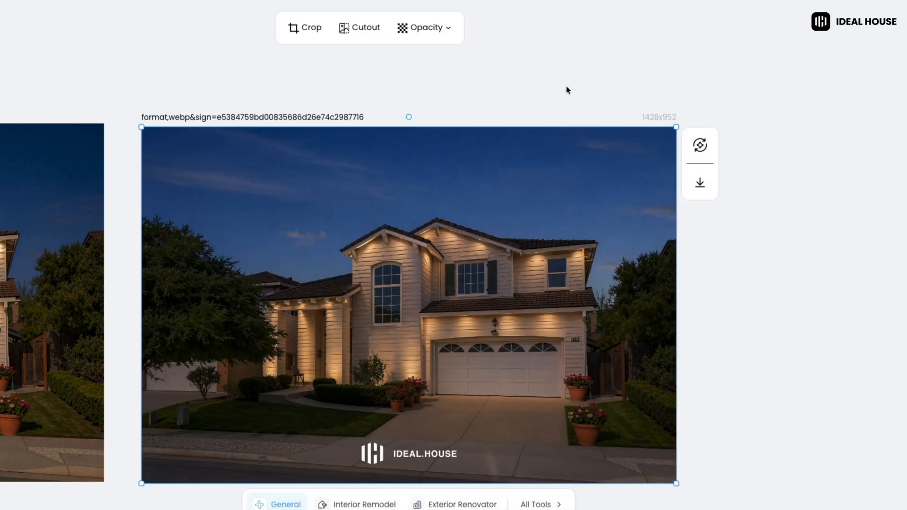
pyautogui.click(568, 90)
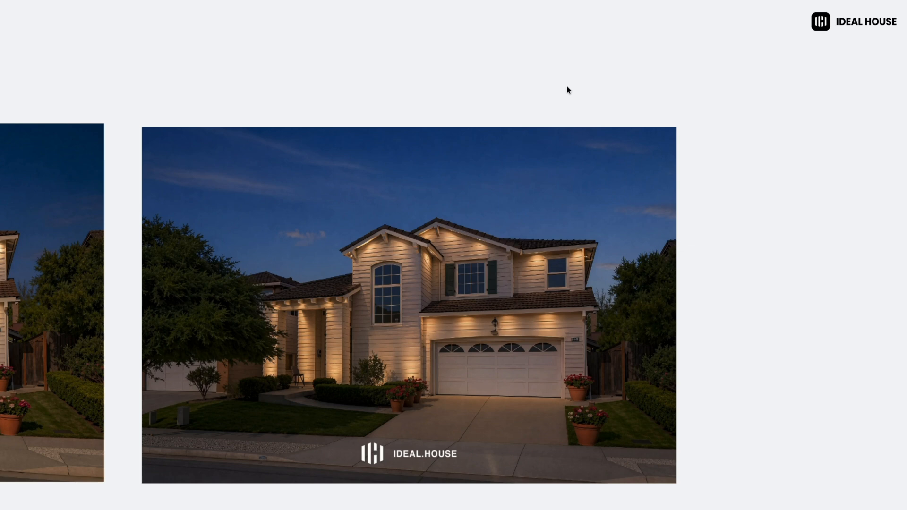
# - Download the last generated house image with the Without Watermark option enabled
pyautogui.click(509, 177)
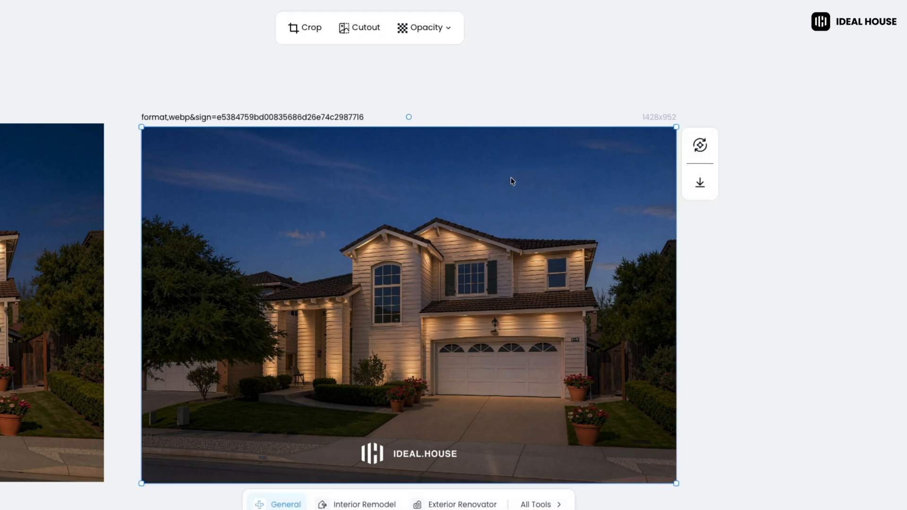
pyautogui.moveTo(704, 177)
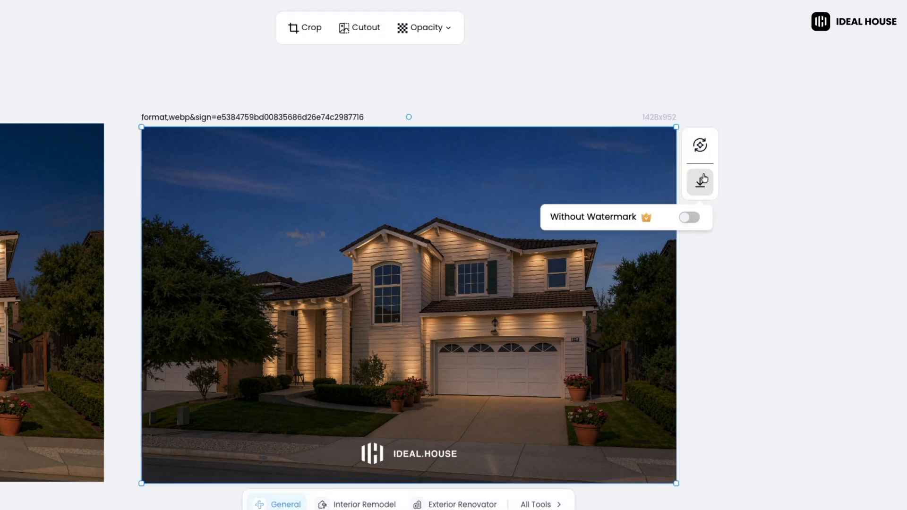
pyautogui.click(692, 224)
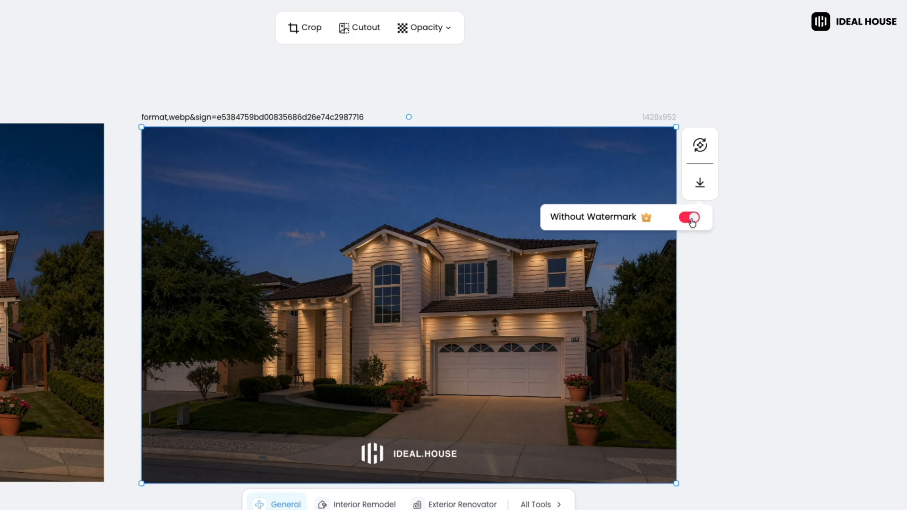
pyautogui.click(702, 188)
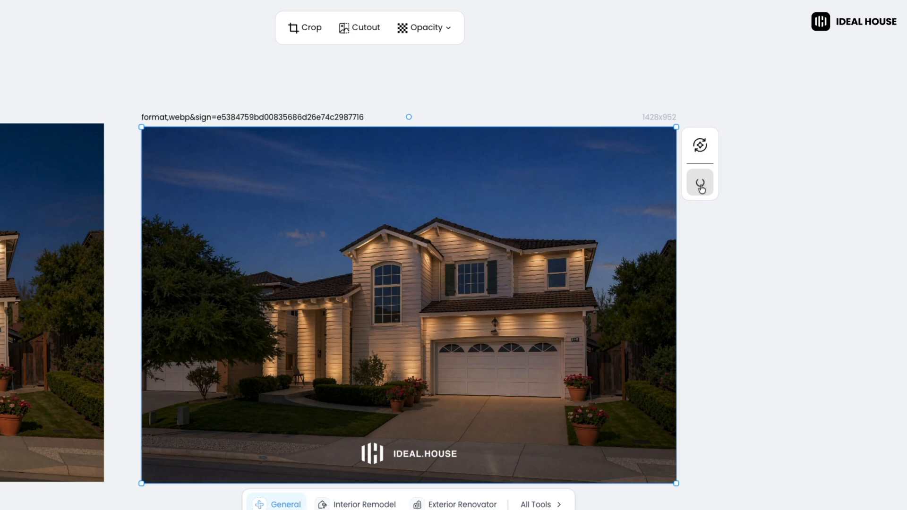
pyautogui.click(542, 506)
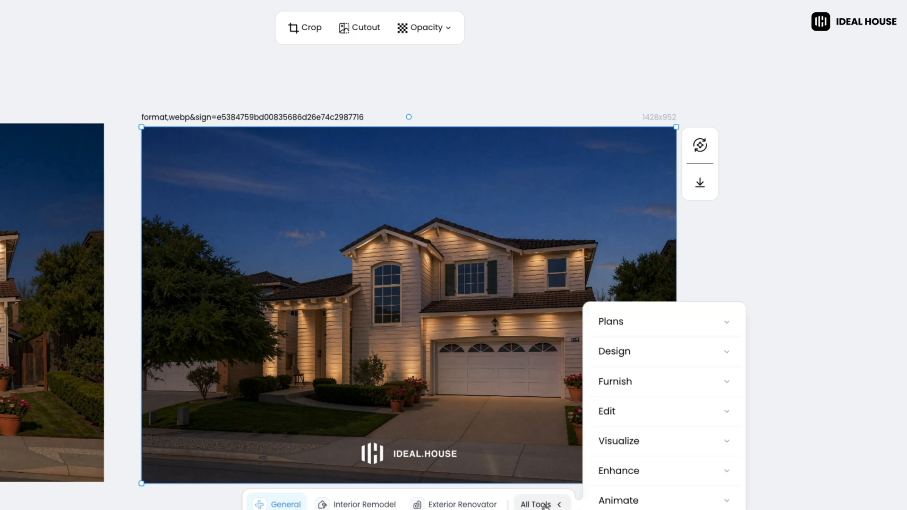
pyautogui.click(625, 410)
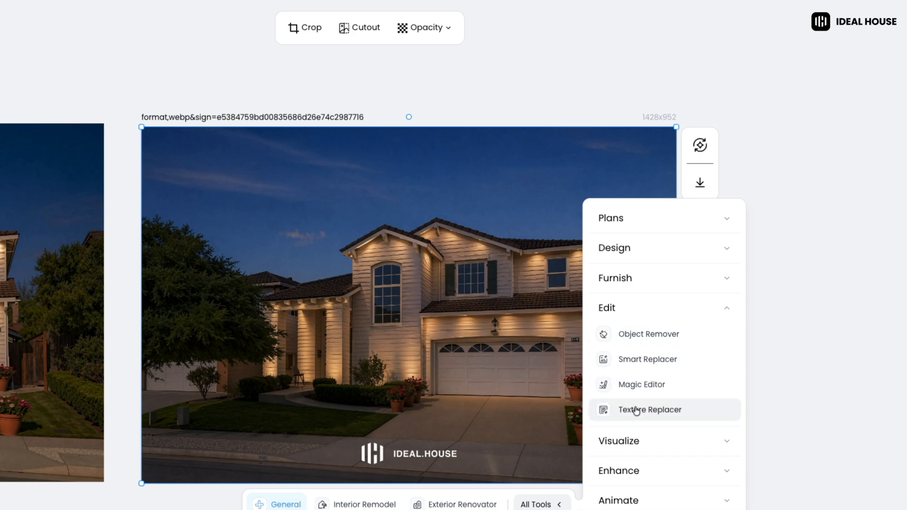
pyautogui.click(853, 394)
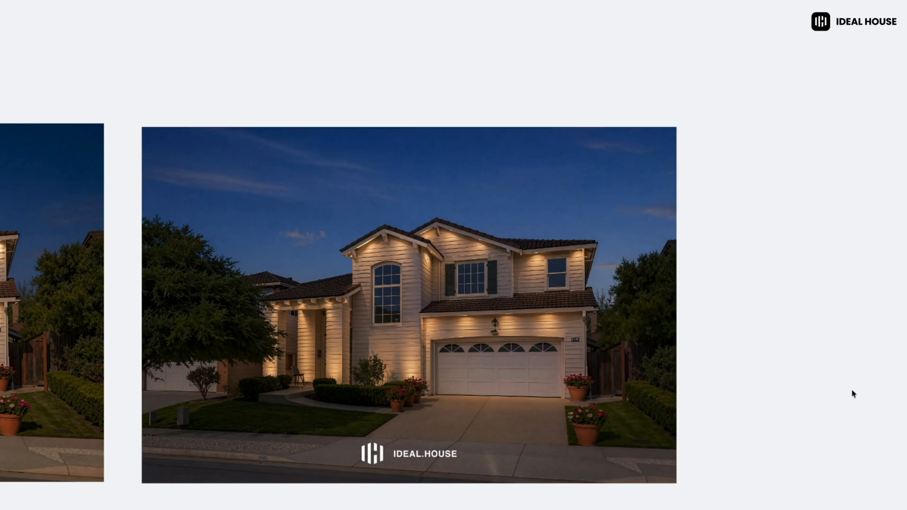
pyautogui.scroll(-8, 832, 391)
pyautogui.moveTo(772, 342); pyautogui.dragTo(870, 315, button='middle')
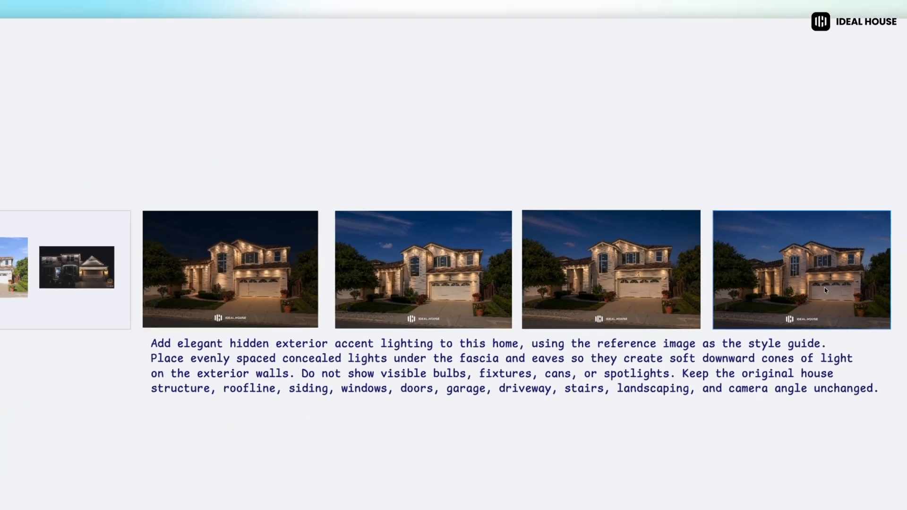